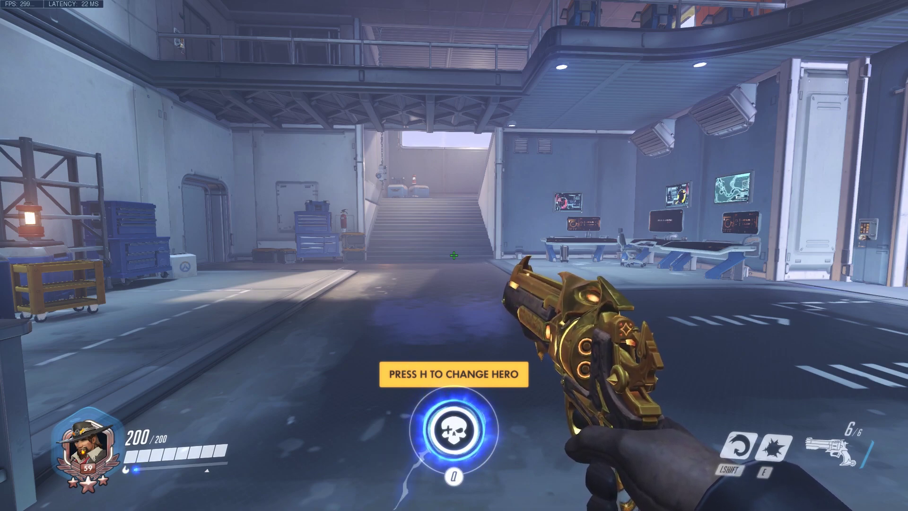
Open Overwatch's Options on the Video tab
key("Escape")
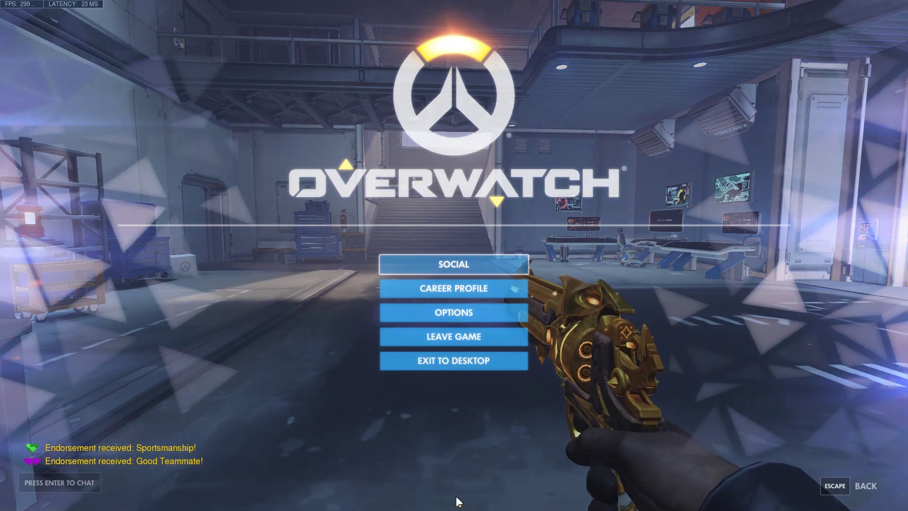
left_click(470, 317)
left_click(66, 36)
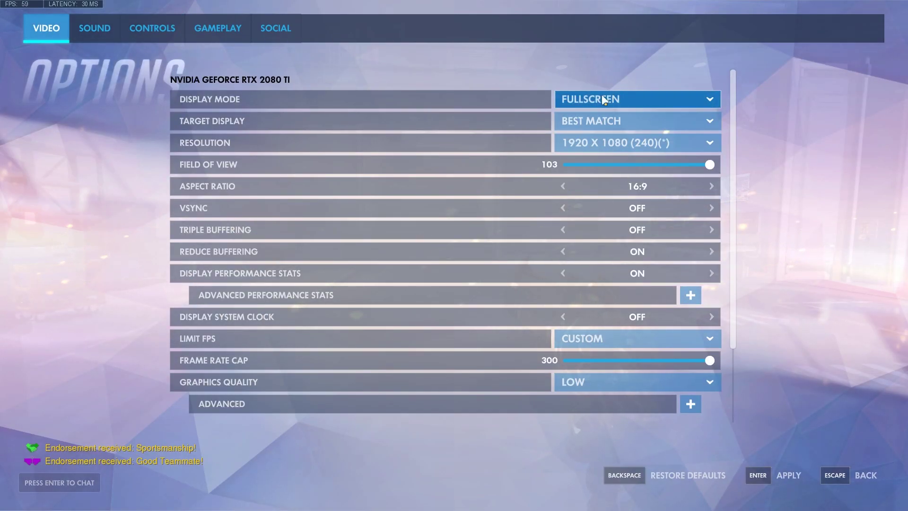
Leave Target Display at Best Match and resolution at 1920 x 1080 (240)
left_click(575, 124)
left_click(575, 138)
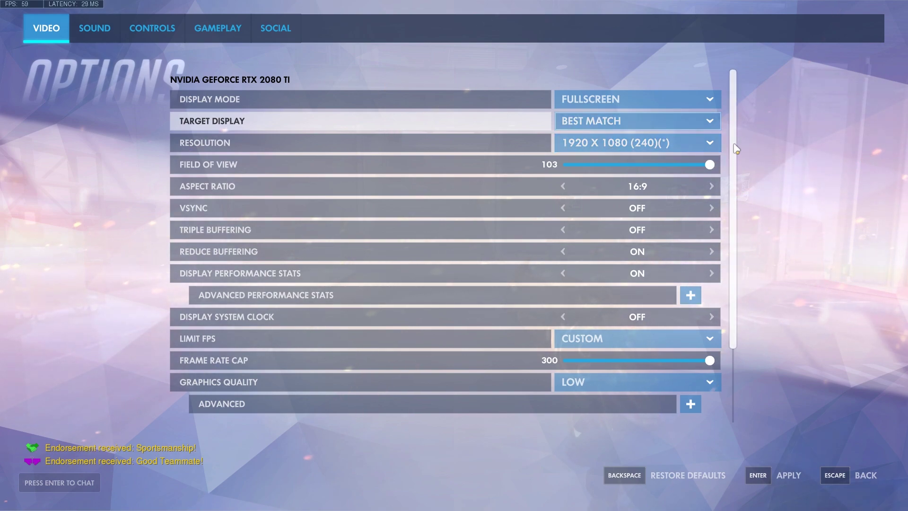
left_click(662, 142)
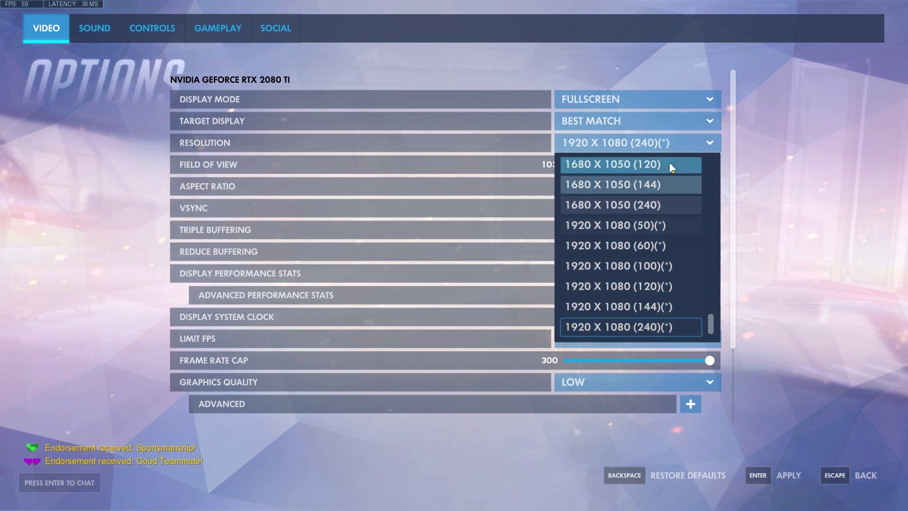
left_click(674, 143)
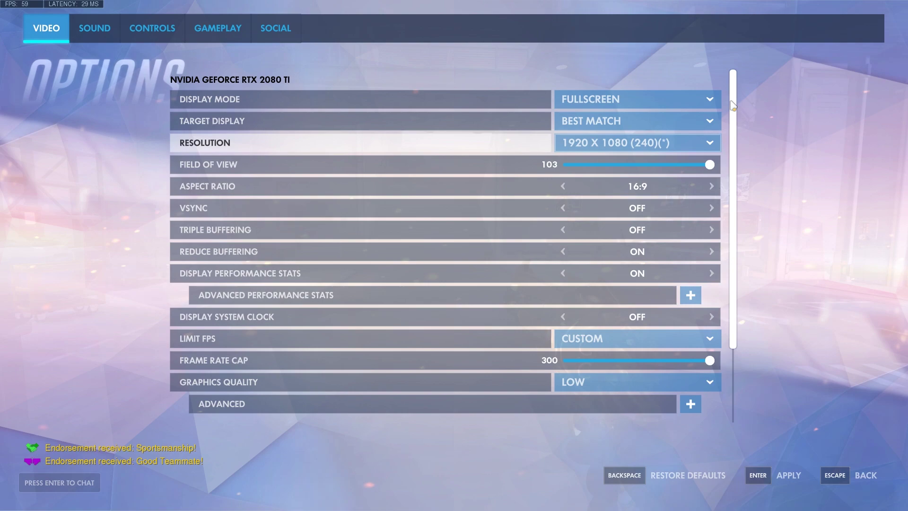
mouse_move(732, 105)
left_mouse_down()
mouse_move(732, 139)
mouse_move(729, 125)
left_mouse_up()
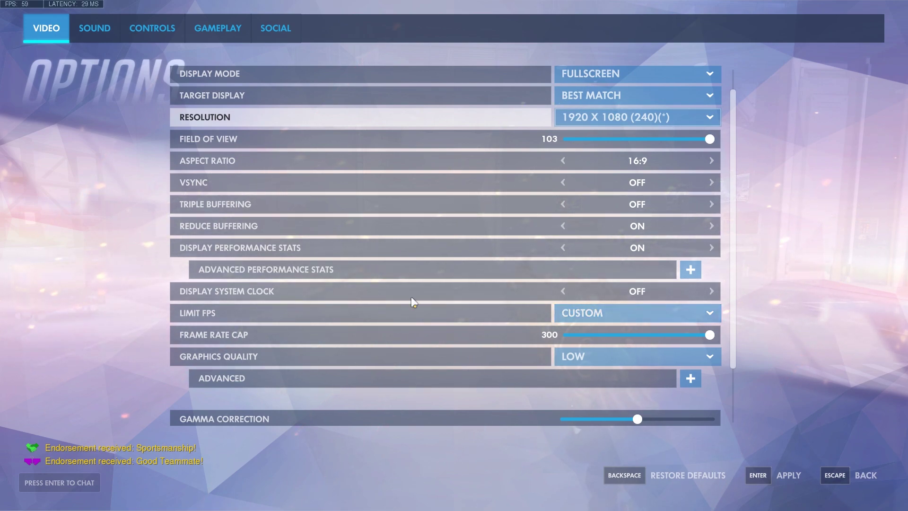
Review the advanced graphics options, keeping render scale at 100% and texture quality Medium
scroll(615, 331, "down", 2)
left_click(698, 316)
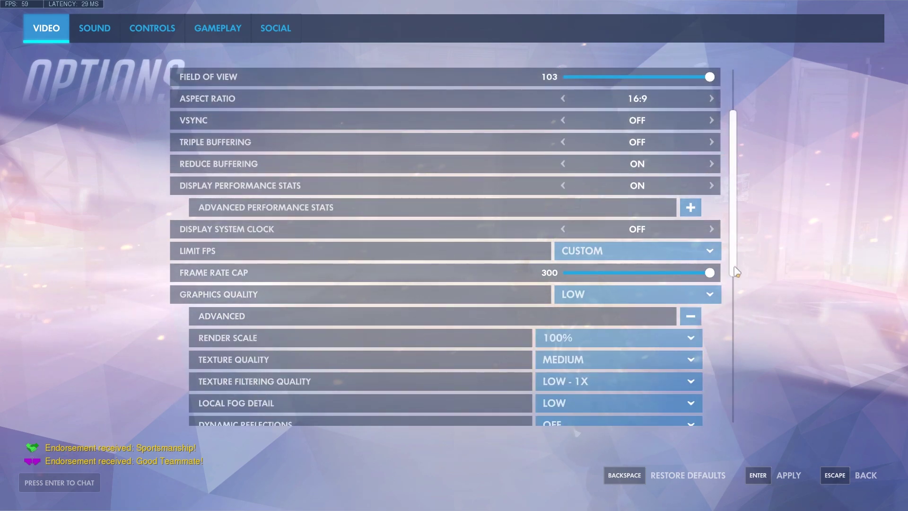
left_click_drag(734, 263, 747, 348)
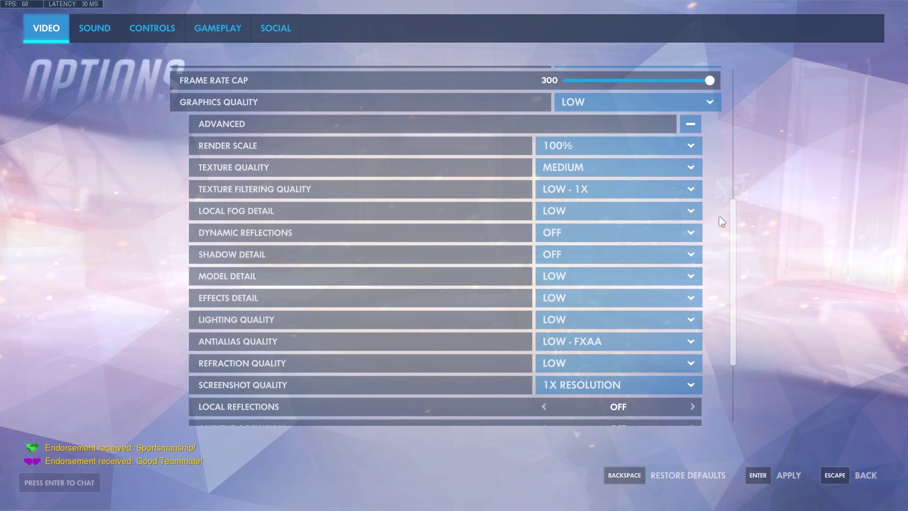
left_click(611, 146)
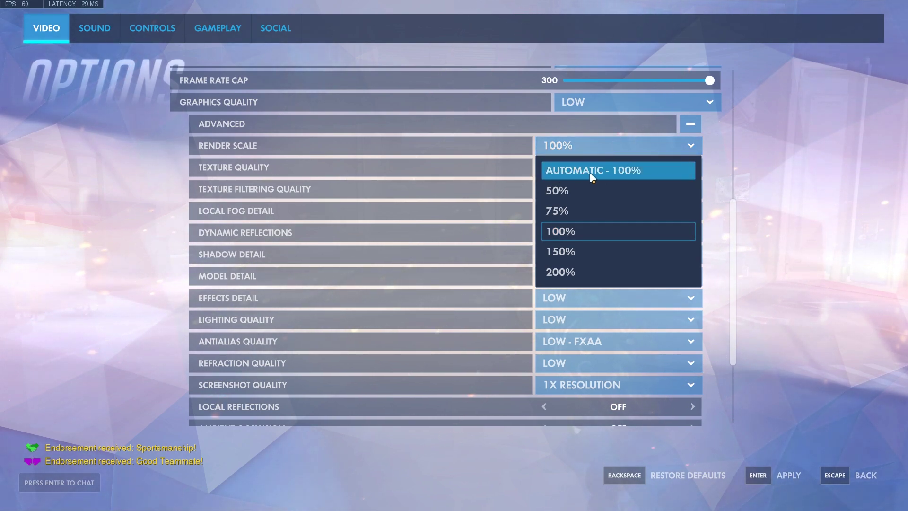
left_click(591, 150)
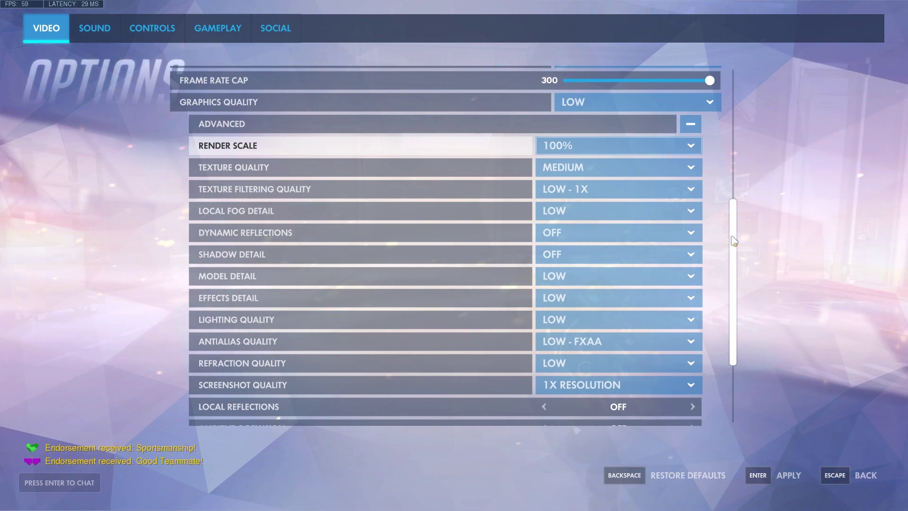
left_click_drag(733, 241, 733, 259)
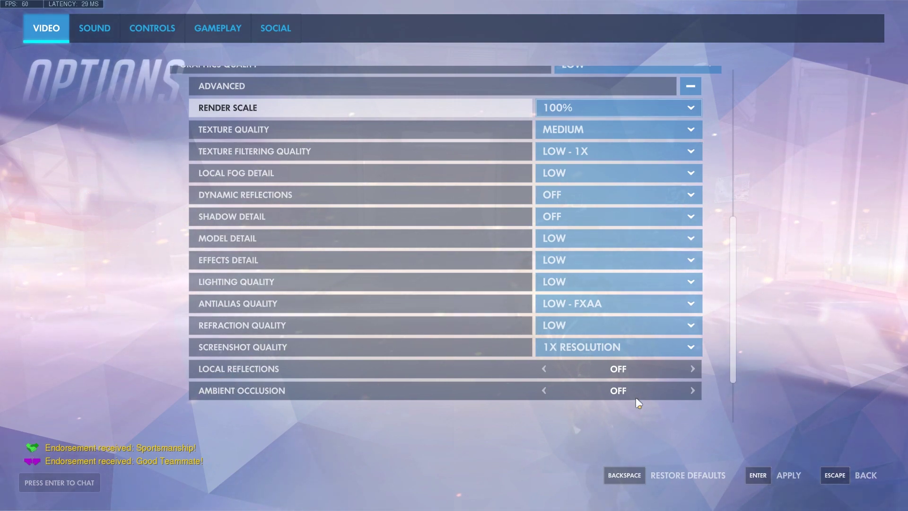
left_click_drag(734, 304, 734, 258)
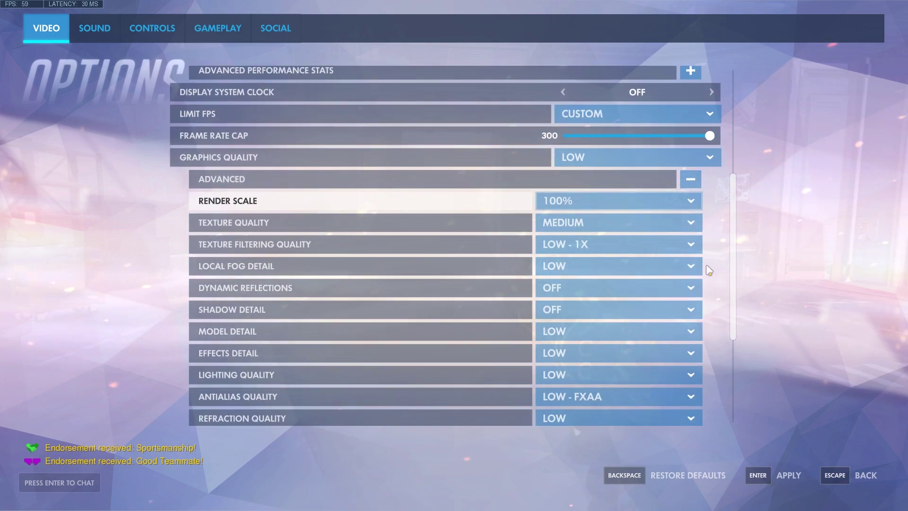
left_click(628, 223)
left_click(614, 202)
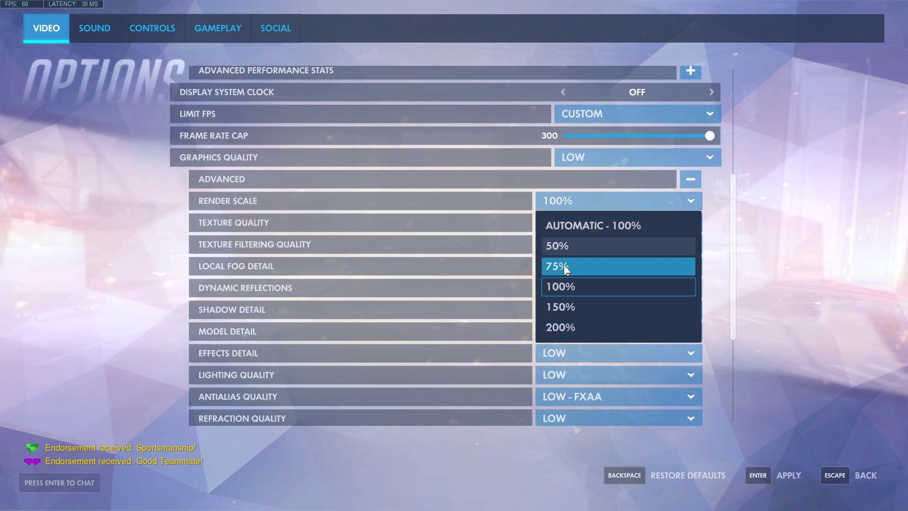
left_click(569, 203)
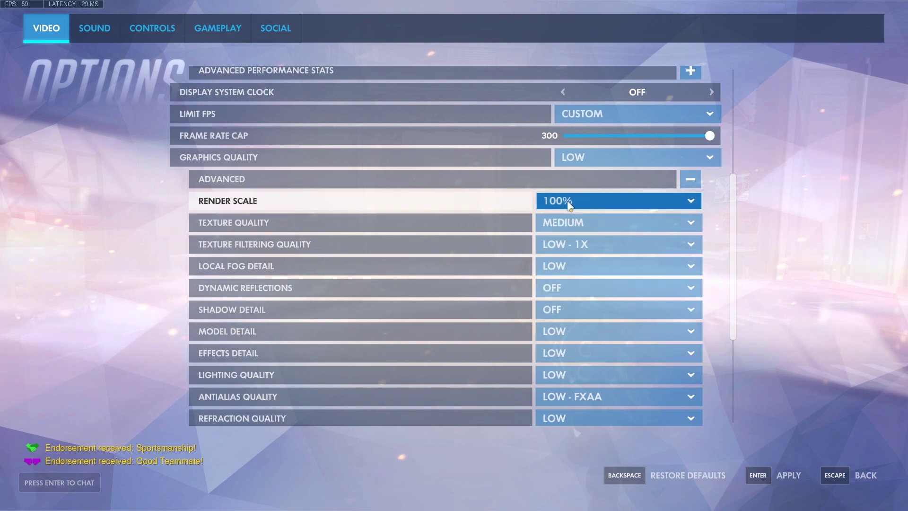
mouse_move(735, 283)
left_mouse_down()
mouse_move(736, 375)
mouse_move(733, 76)
left_mouse_up()
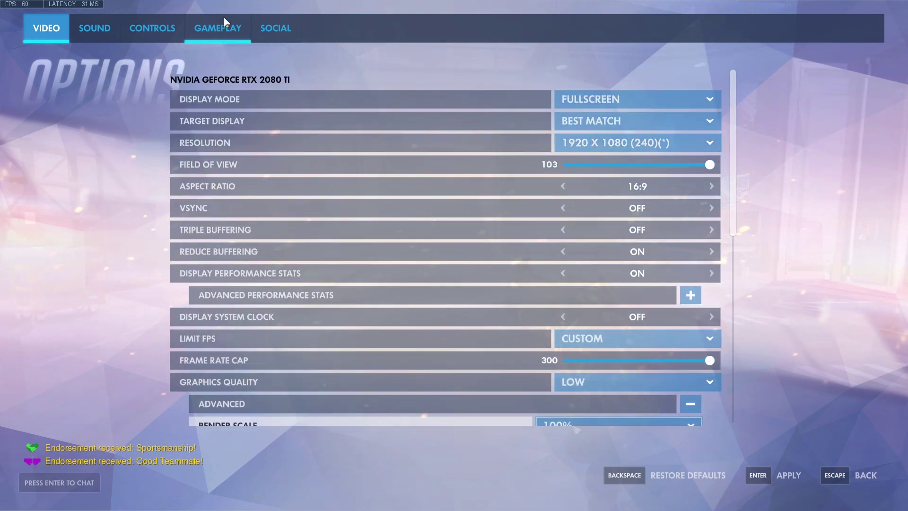
Look through the Gameplay options, then switch to the Social page
left_click(213, 27)
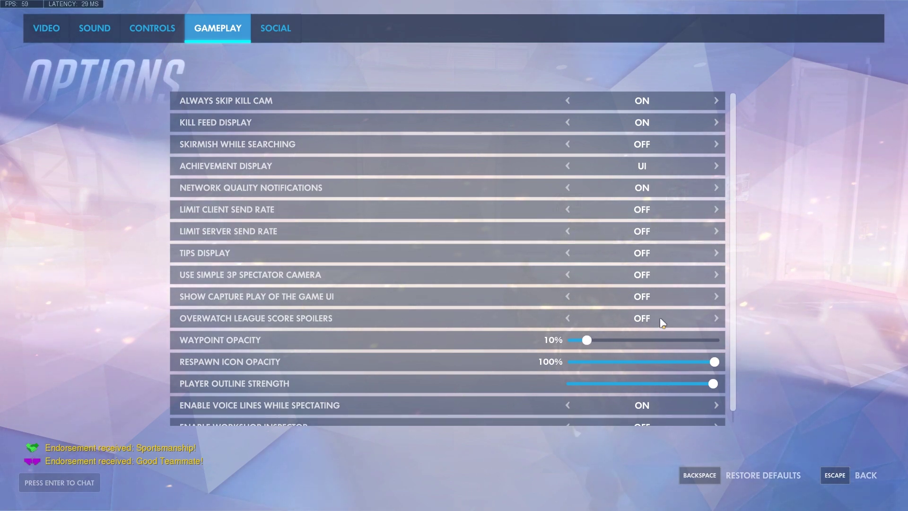
scroll(731, 269, "down", 1)
scroll(746, 201, "up", 1)
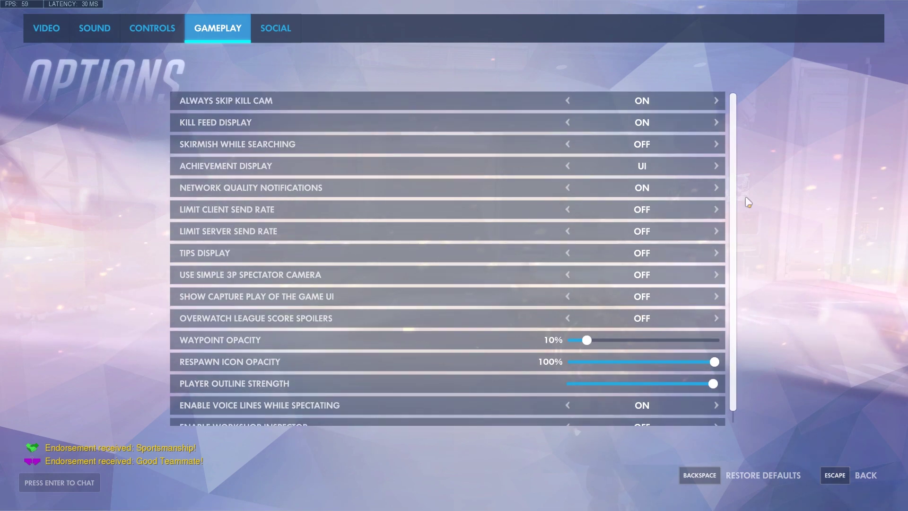
left_click(279, 31)
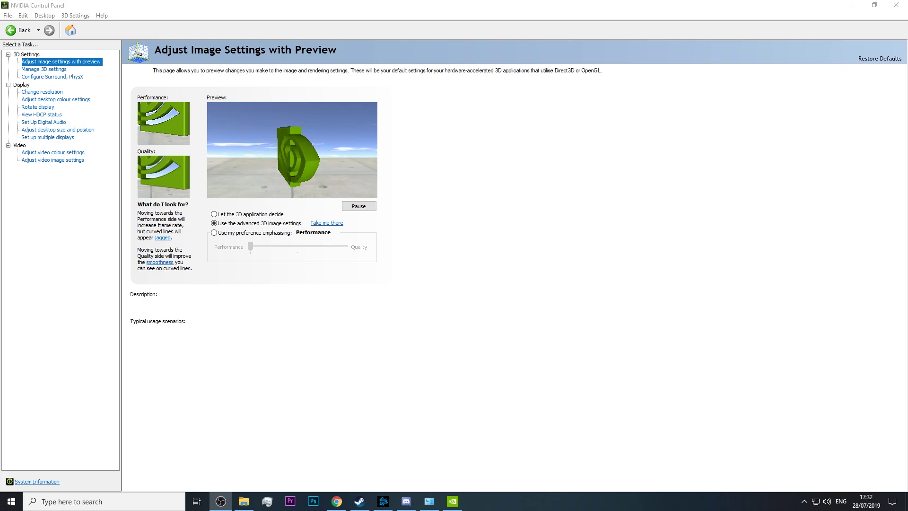
Show Overwatch's program settings in Manage 3D settings, with power management at Prefer maximum performance
left_click(33, 70)
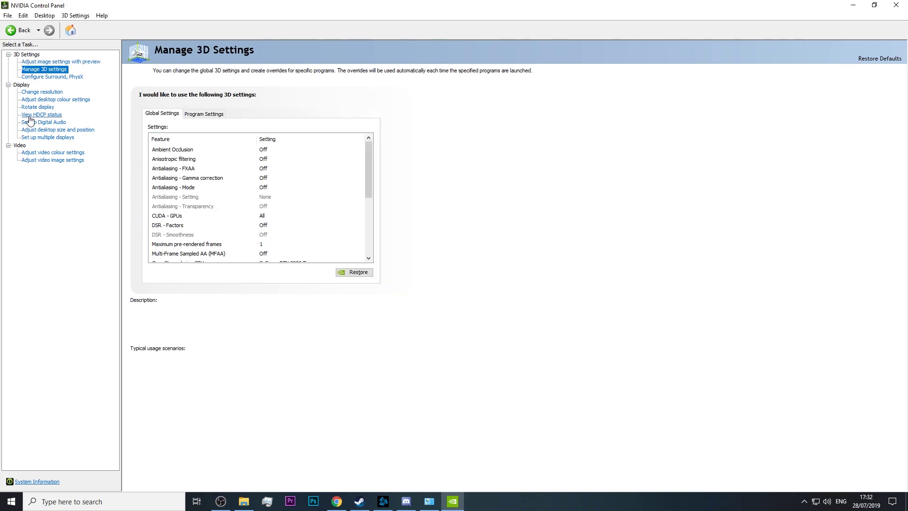
left_click(189, 117)
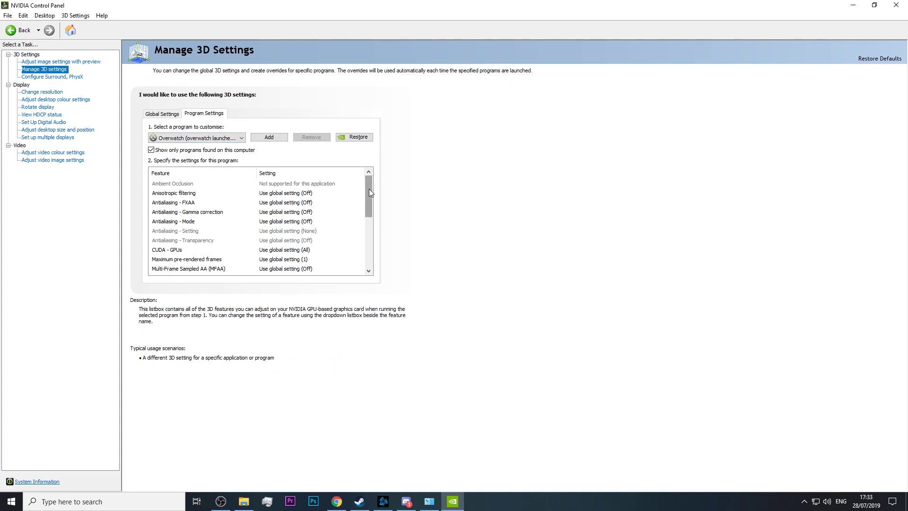
left_click_drag(370, 192, 367, 223)
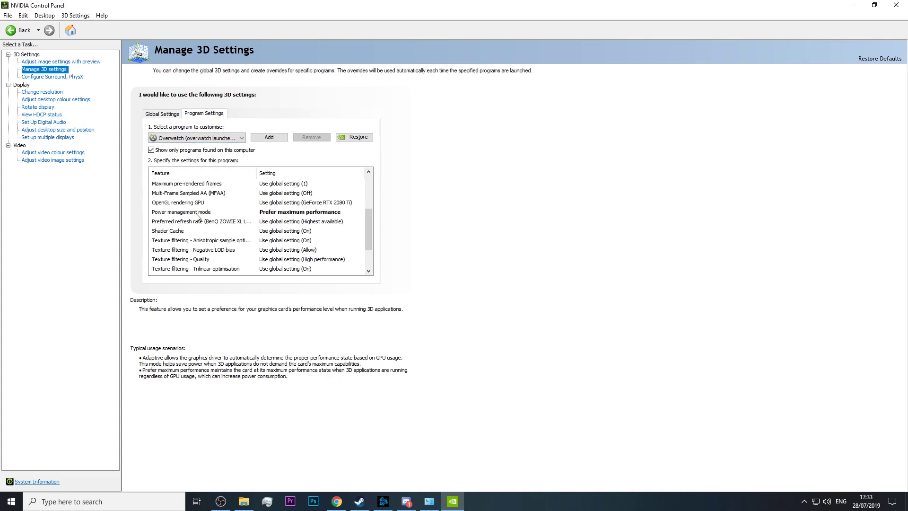
left_click(197, 214)
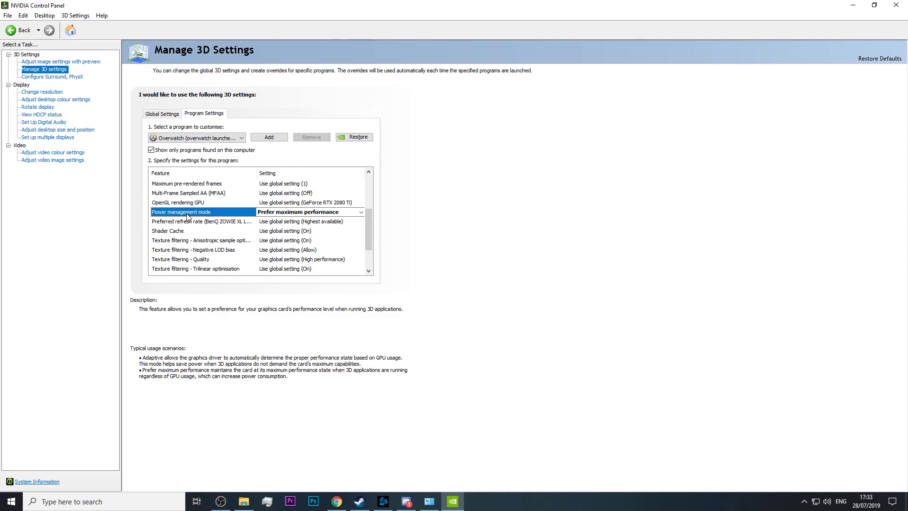
Set the PhysX processor to GeForce RTX 2080 Ti and check resolution is 1920 × 1080 at 240Hz
left_click(41, 77)
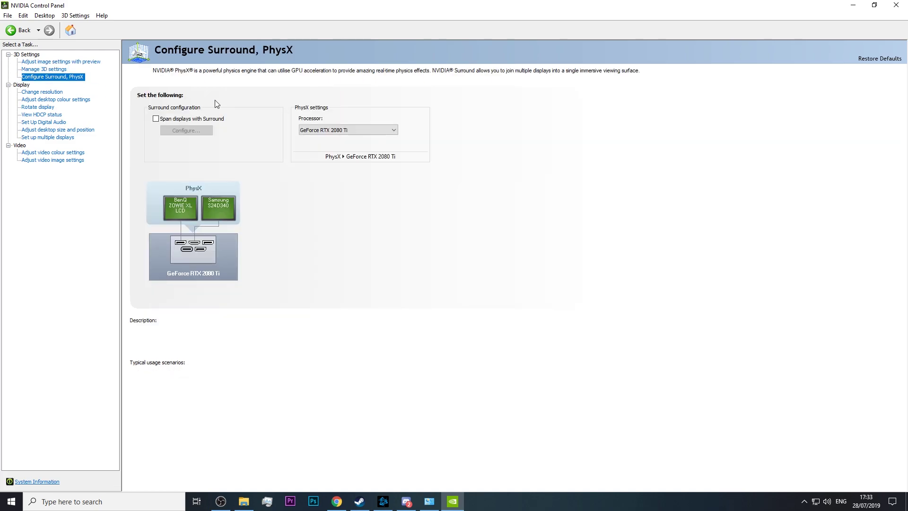
left_click(331, 130)
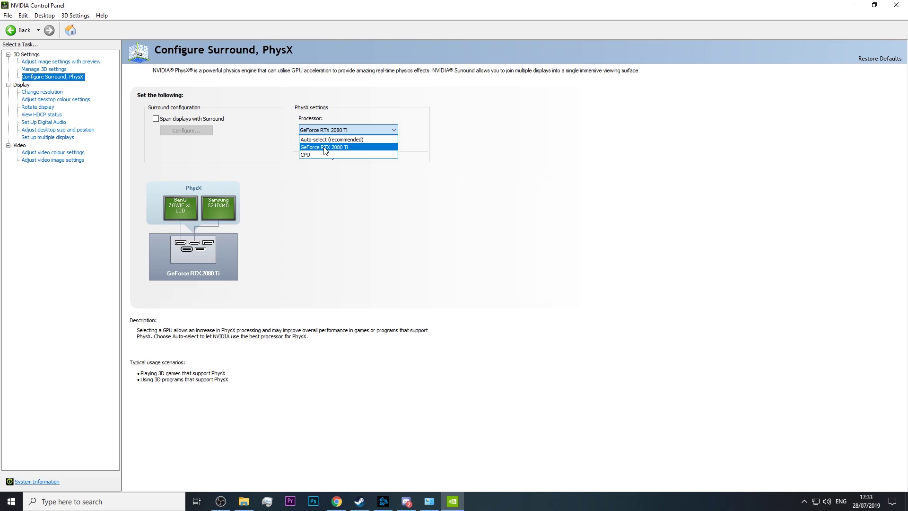
left_click(326, 148)
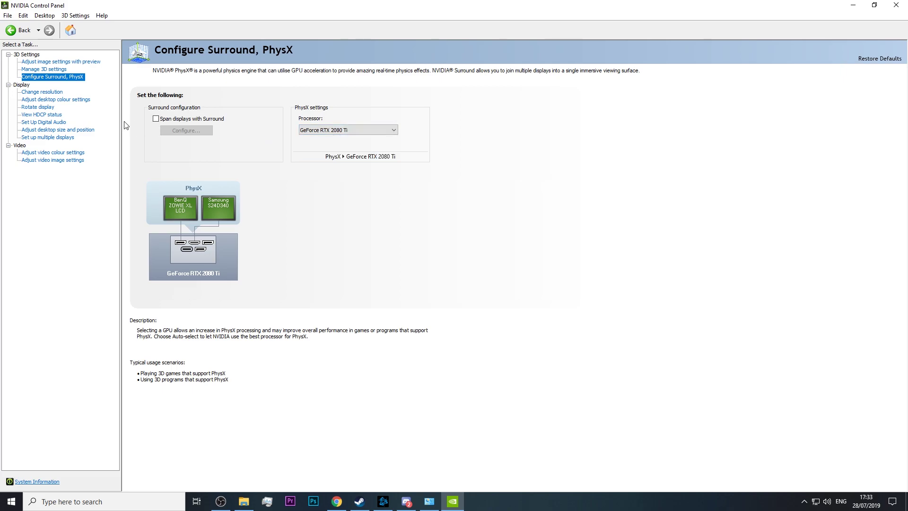
left_click(47, 92)
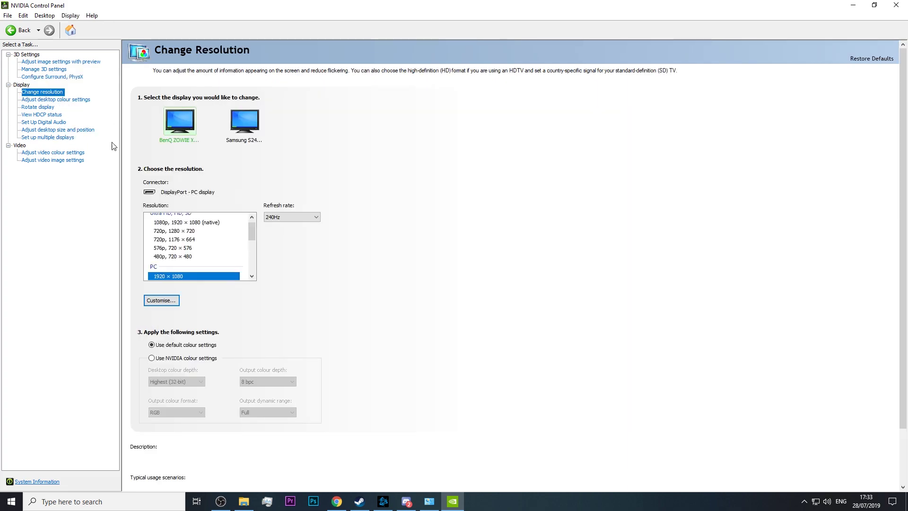
left_click_drag(254, 233, 254, 240)
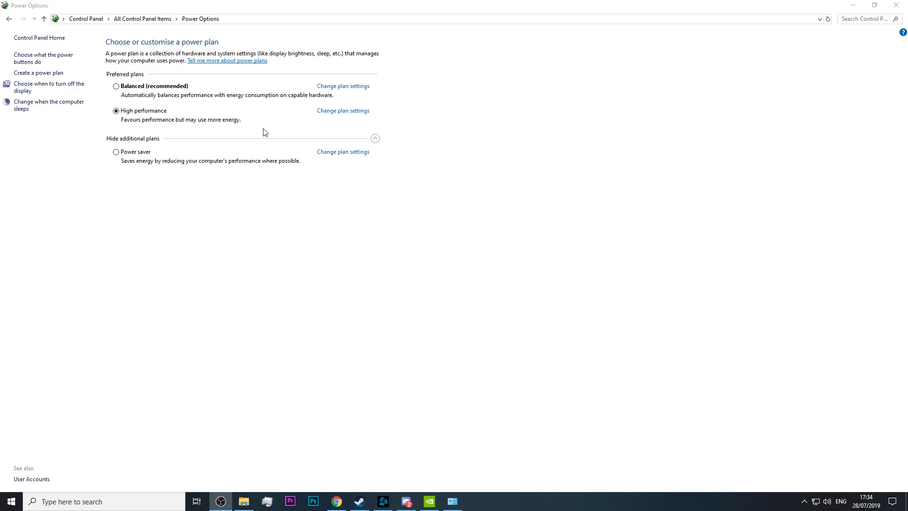
Set the Power saver plan's display turn-off and sleep timeouts both to Never
left_click(349, 153)
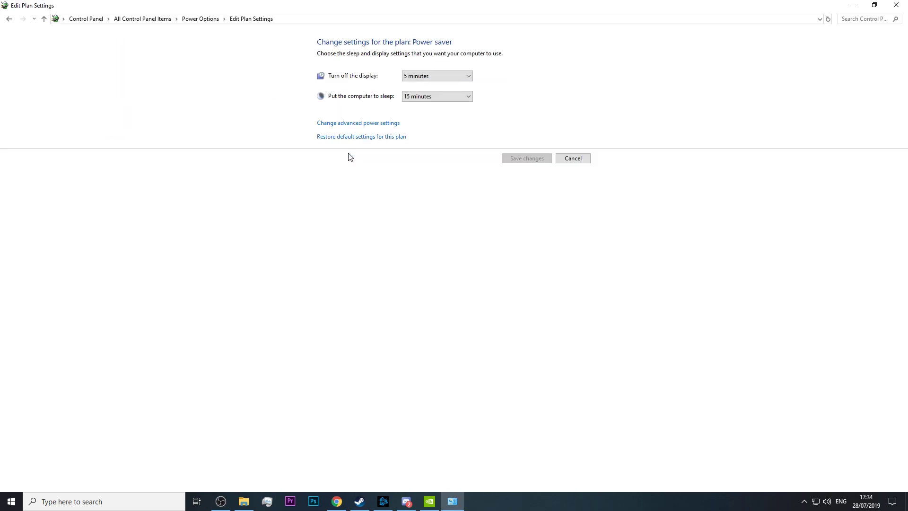
left_click(435, 76)
left_click(421, 191)
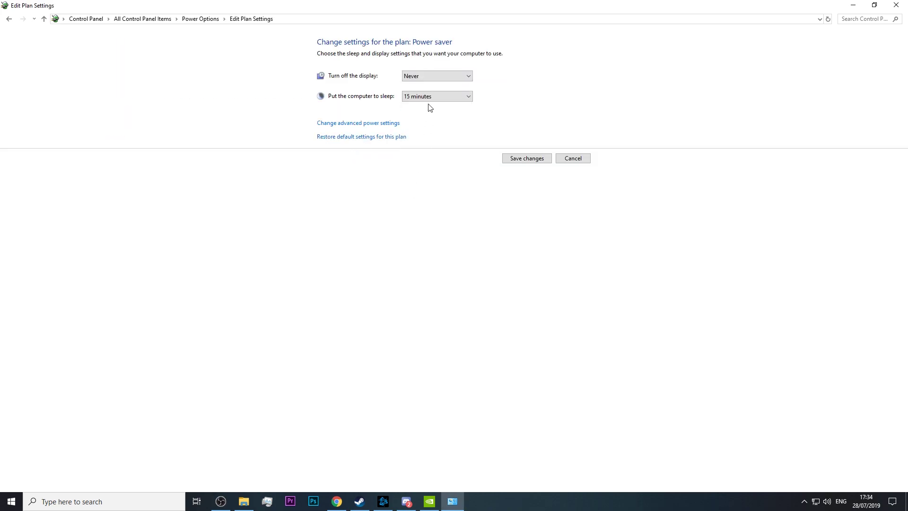
left_click(431, 96)
left_click(428, 214)
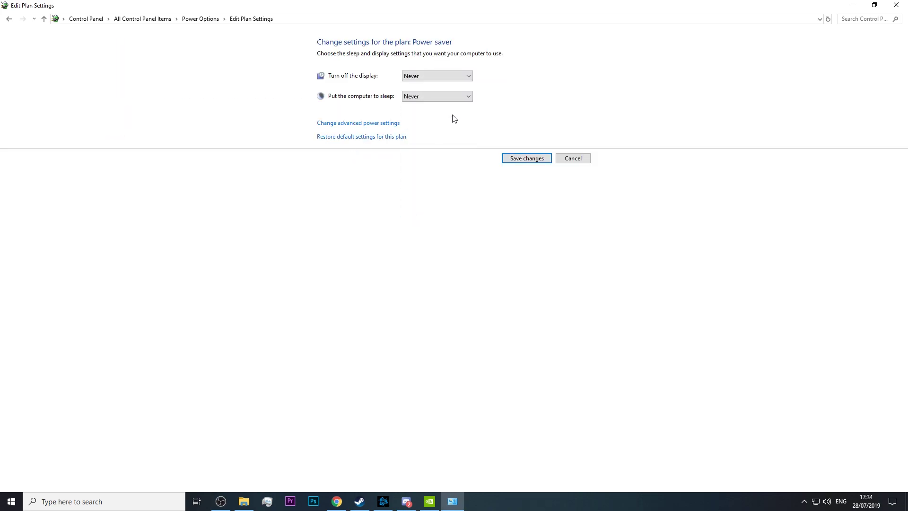
Expand Processor power management to show minimum and maximum processor state in advanced settings
left_click(347, 125)
mouse_move(179, 67)
left_mouse_down()
mouse_move(269, 83)
mouse_move(471, 78)
left_mouse_up()
left_click(457, 171)
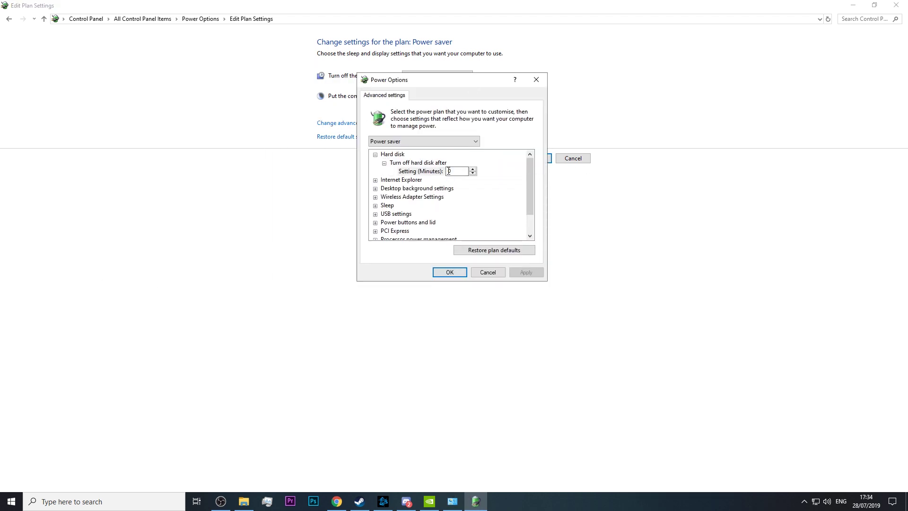
scroll(523, 189, "down", 1)
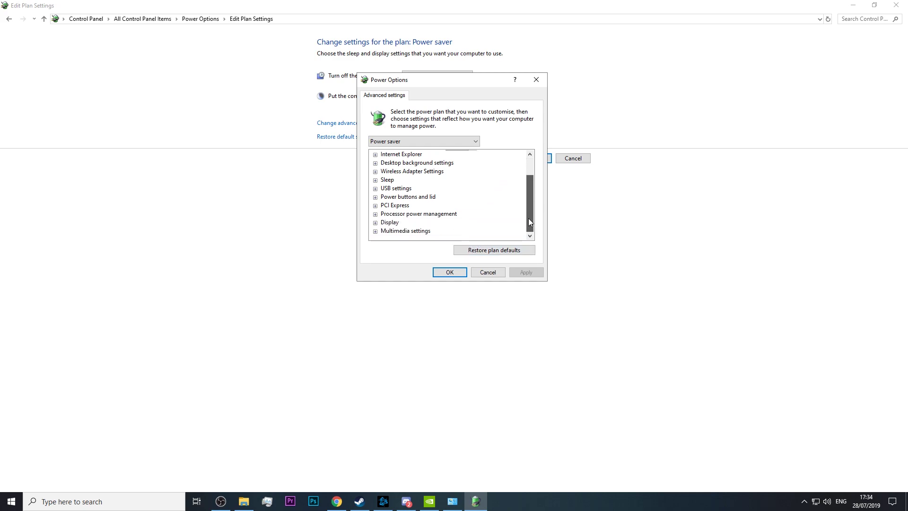
left_click(375, 214)
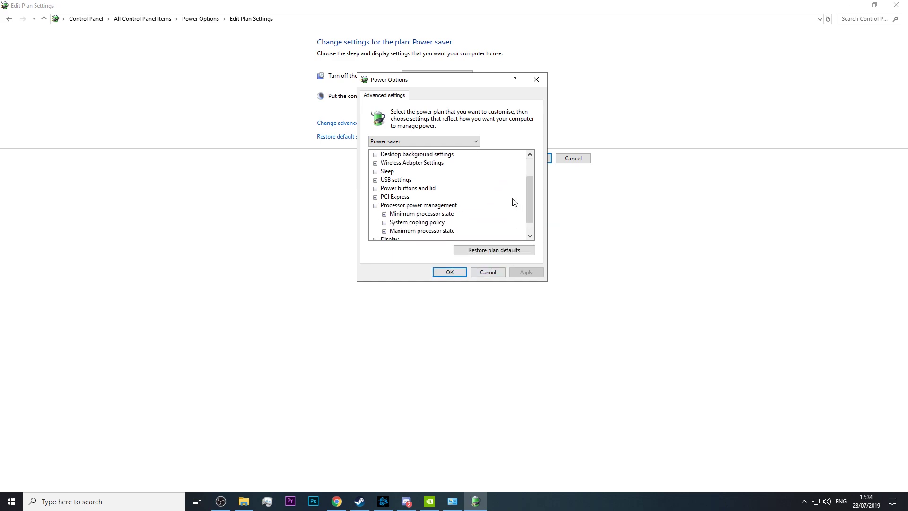
scroll(506, 216, "down", 1)
left_click(384, 197)
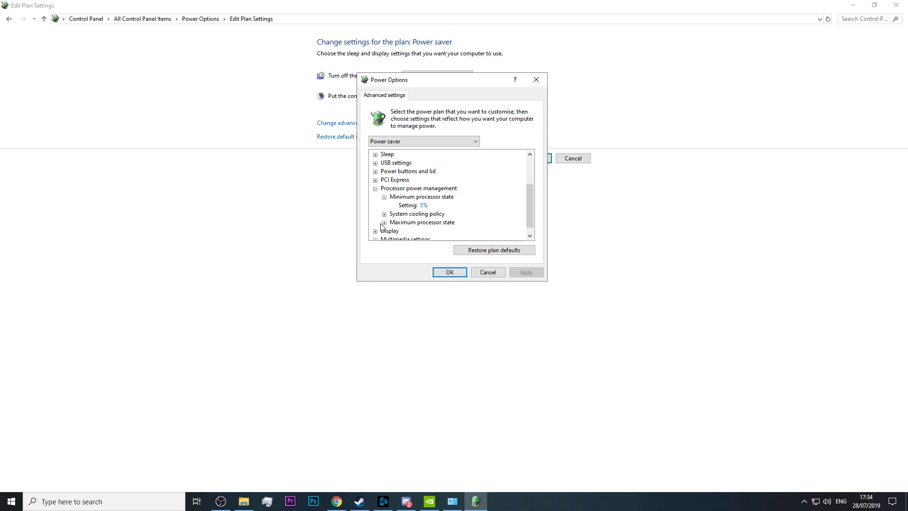
left_click(384, 222)
Set minimum processor state to 100 and save the Power saver plan
left_click(425, 206)
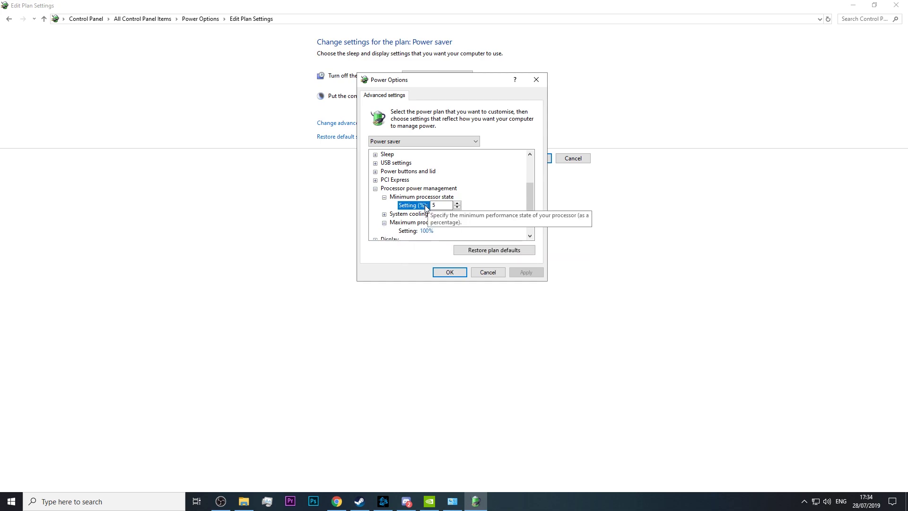
type("100")
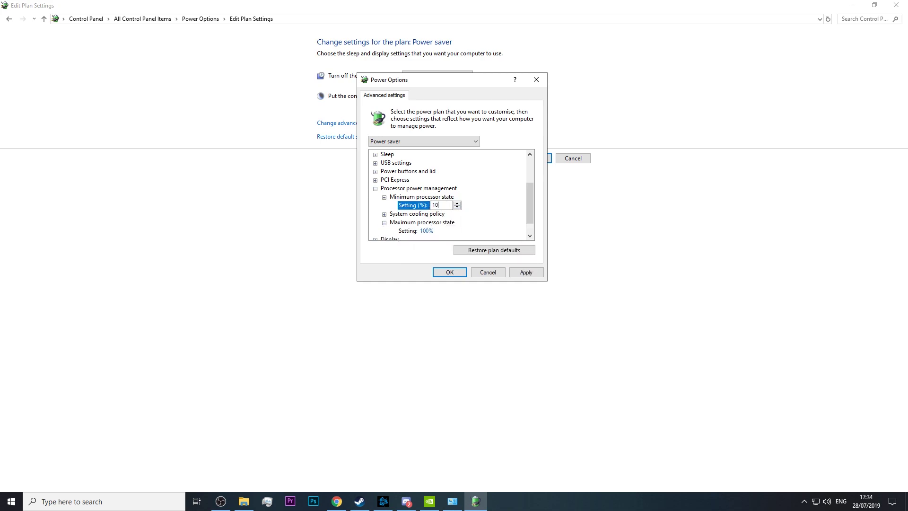
key("Return")
left_click(543, 161)
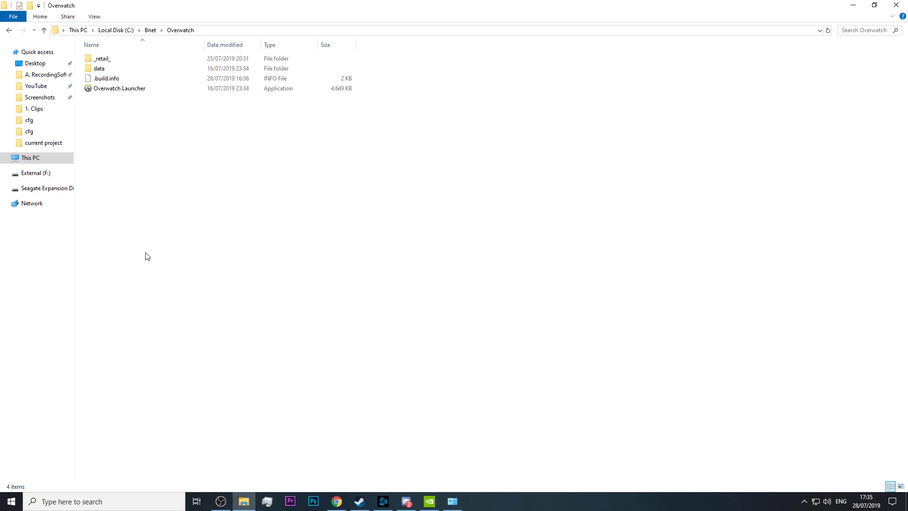
Check that Overwatch Launcher has full-screen optimisations disabled in its Compatibility properties
left_click(119, 91)
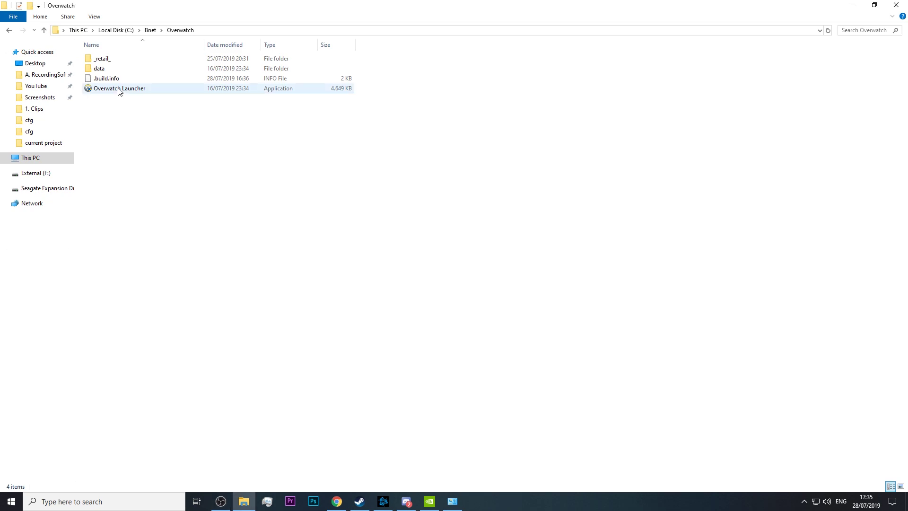
right_click(119, 91)
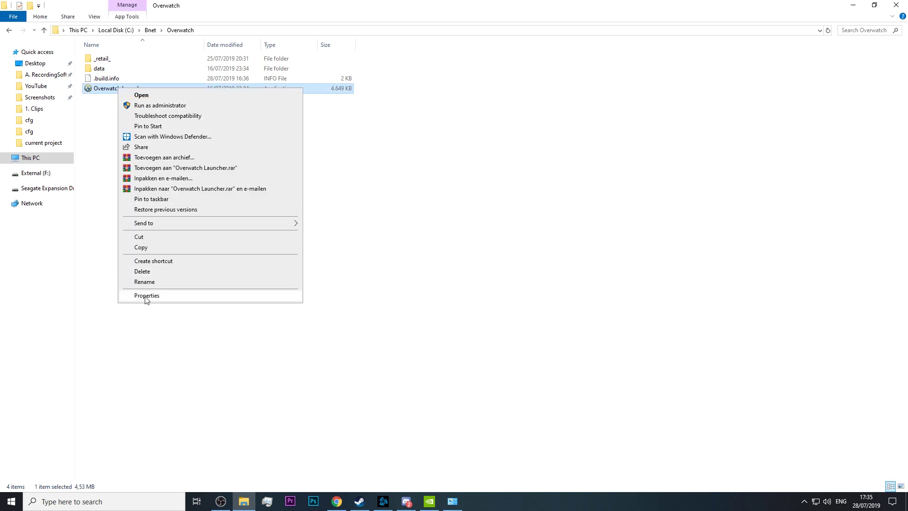
left_click(173, 296)
left_click_drag(235, 97, 415, 89)
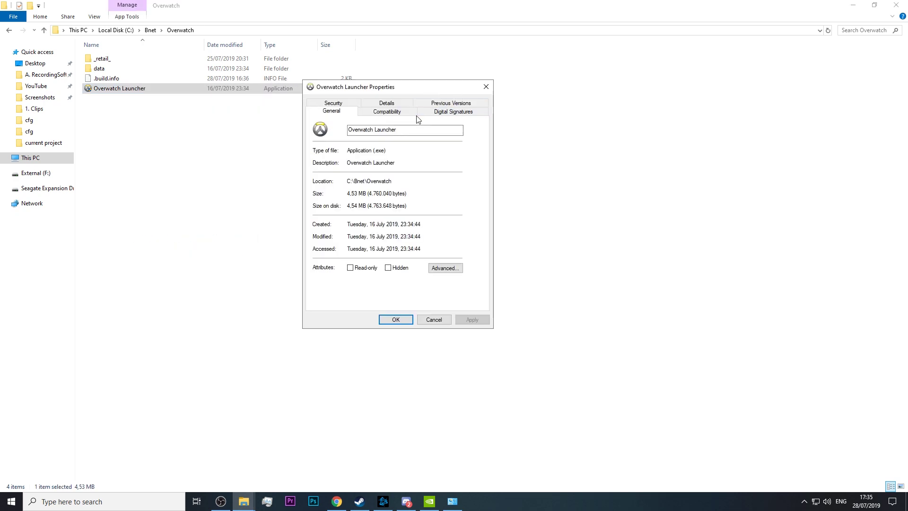
left_click(416, 115)
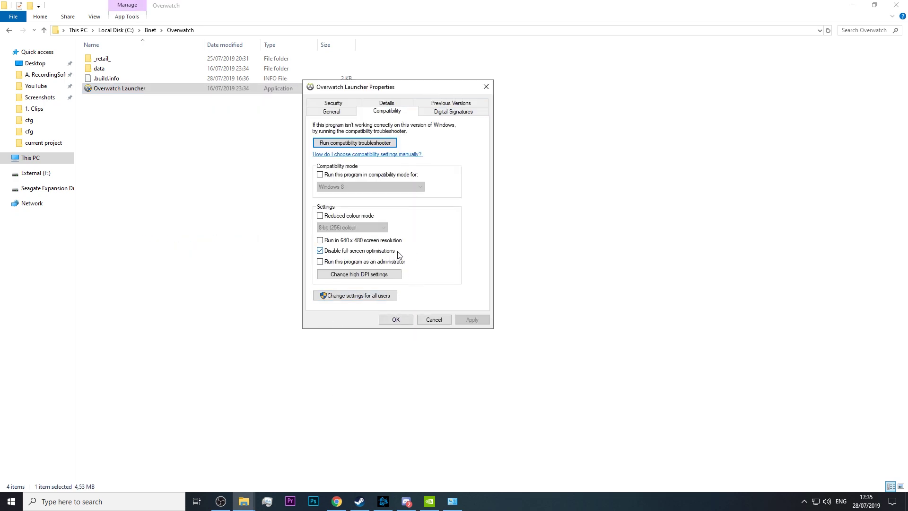
left_click(395, 320)
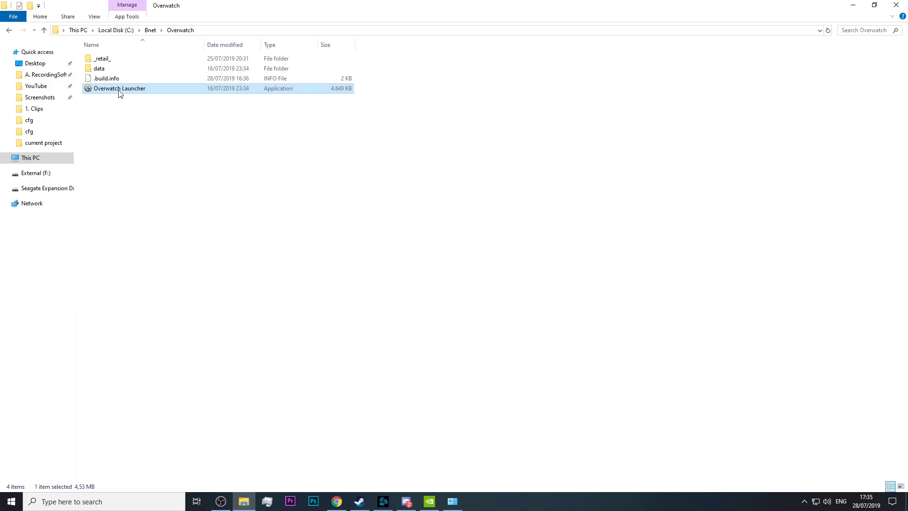
Confirm full-screen optimisations are disabled for the Overwatch application in the _retail_ folder
double_click(121, 58)
left_click(116, 121)
right_click(115, 121)
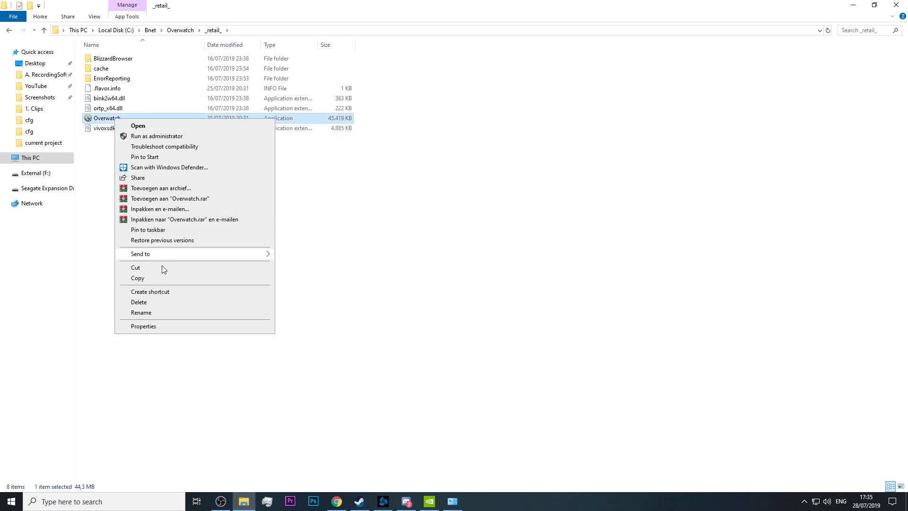
left_click(152, 315)
left_click(208, 149)
left_click_drag(229, 128, 527, 87)
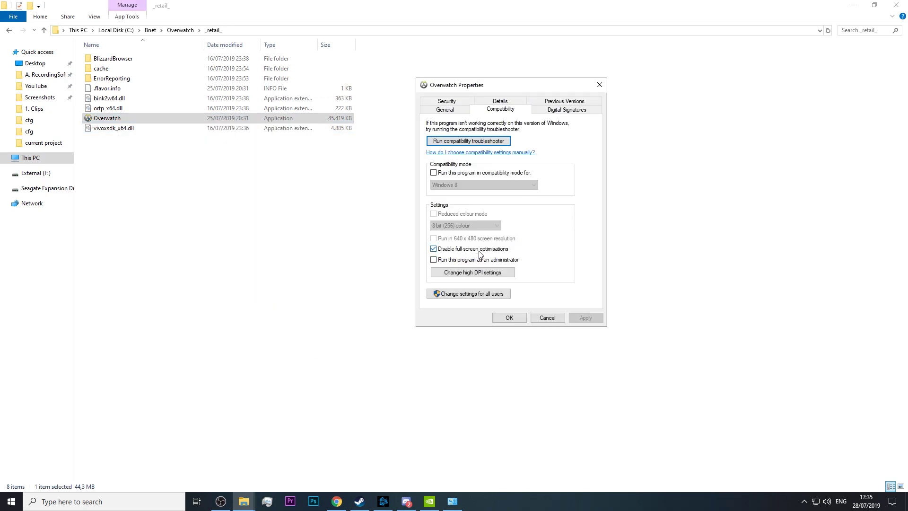
left_click(509, 324)
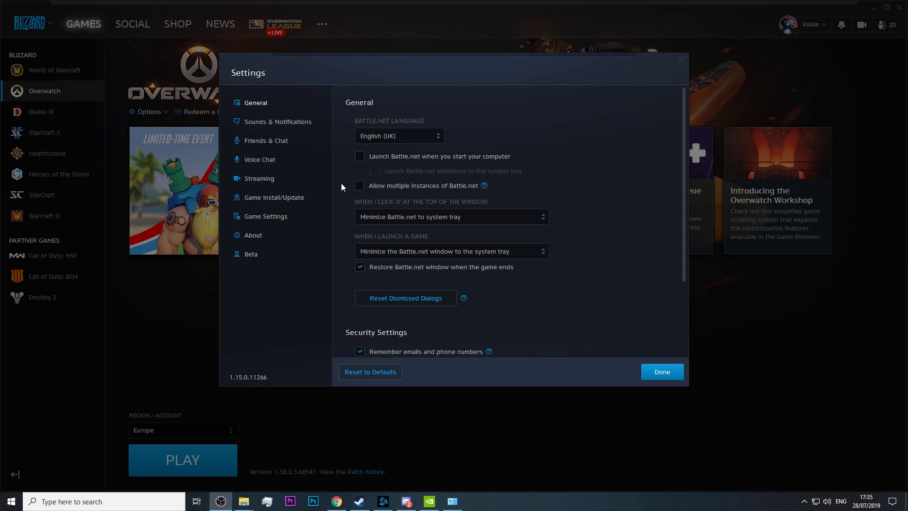
Set Battle.net's 'When I launch a game' option to Exit Battle.net completely
mouse_move(362, 71)
left_mouse_down()
mouse_move(380, 83)
mouse_move(360, 93)
left_mouse_up()
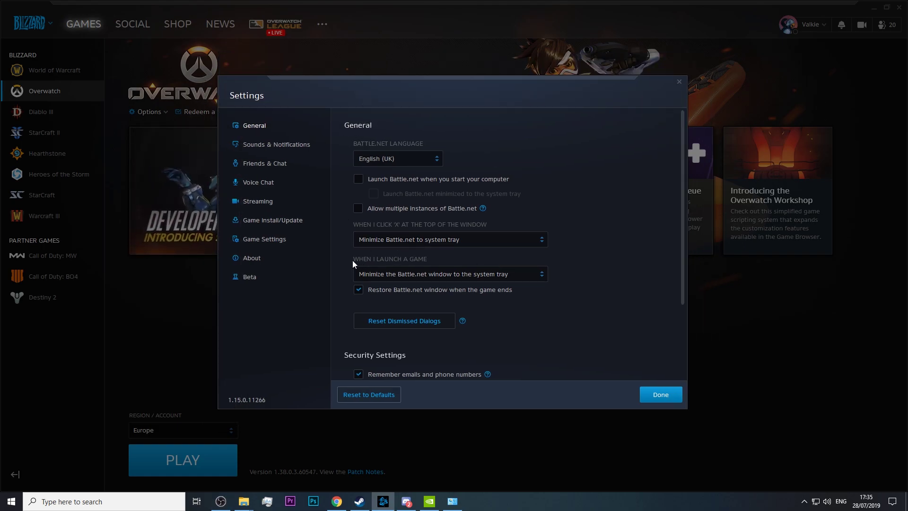
left_click(418, 275)
left_click(423, 333)
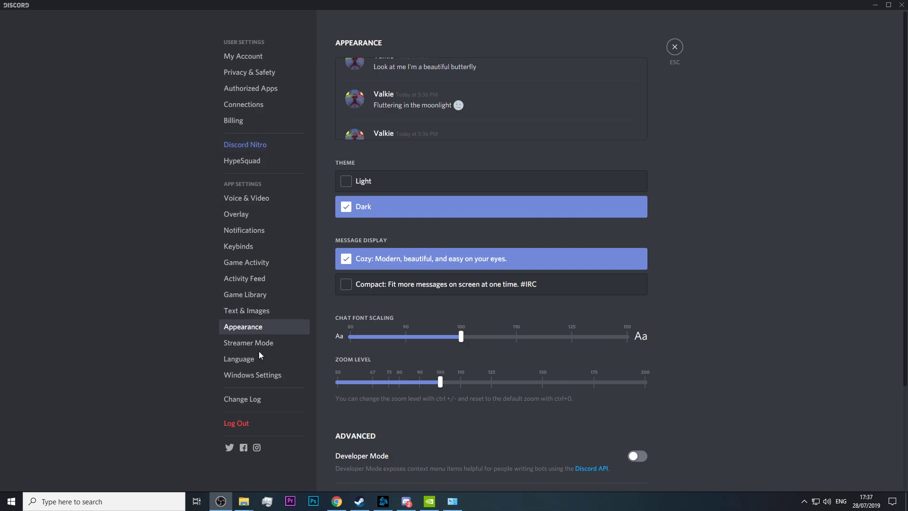
Scroll Discord's Appearance page down to the Advanced section with Hardware Acceleration
scroll(741, 342, "down", 3)
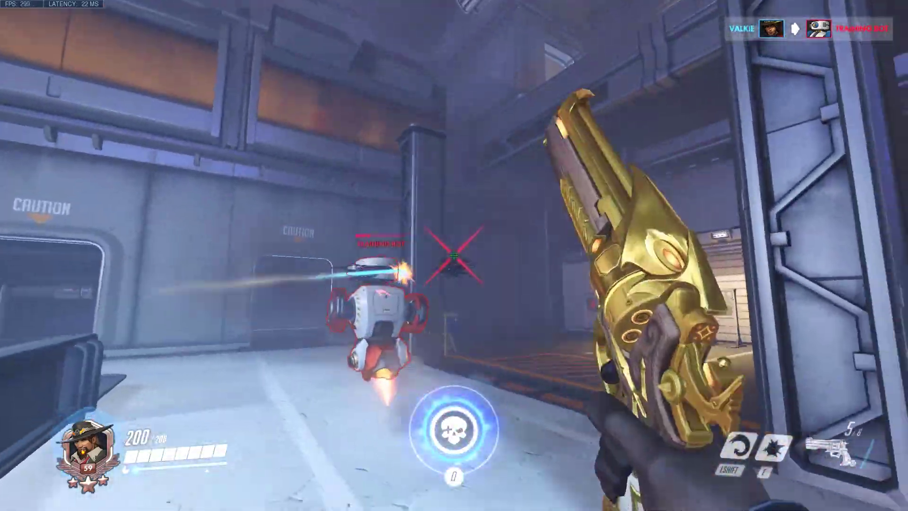
Eliminate two training bots with the revolver, combat rolling between them, then reload
left_click(454, 256)
key("shift")
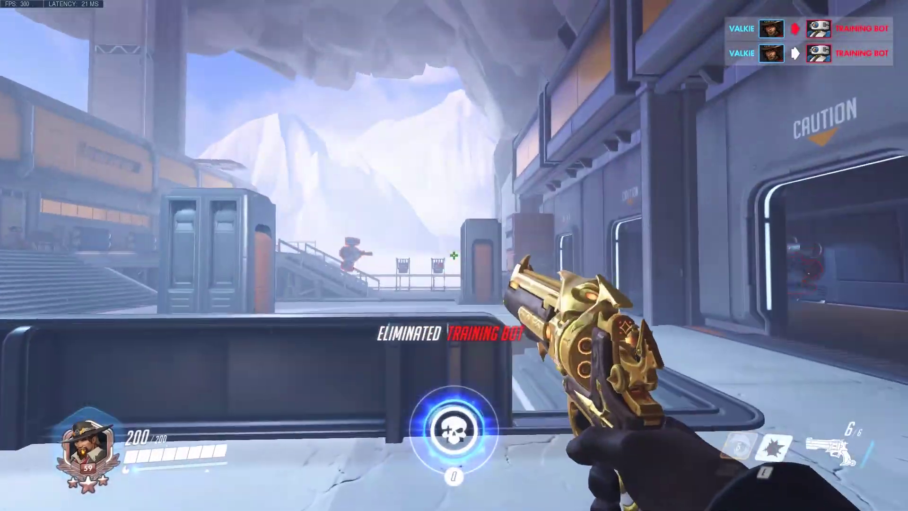
left_click(454, 256)
key("r")
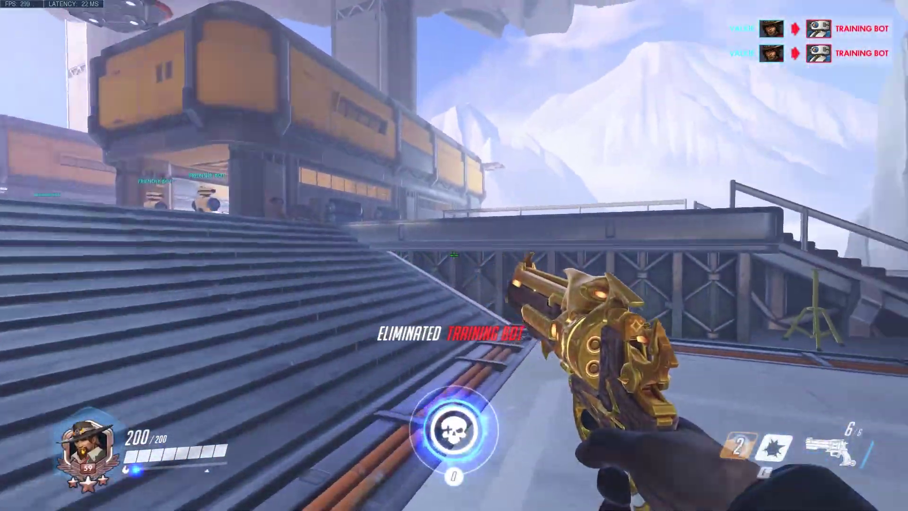
Clear the indoor training bots on the right and left, then refill the revolver
left_click(454, 256)
left_click(454, 255)
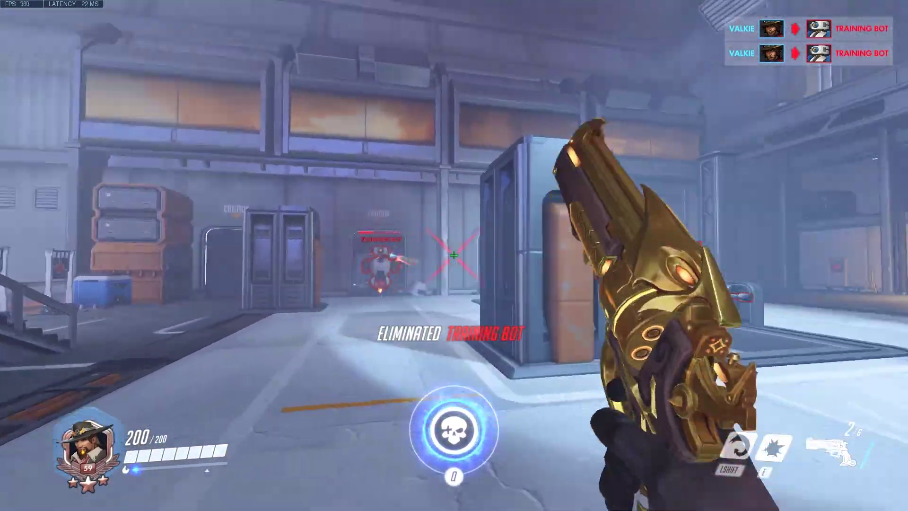
left_click(454, 255)
left_click(454, 255)
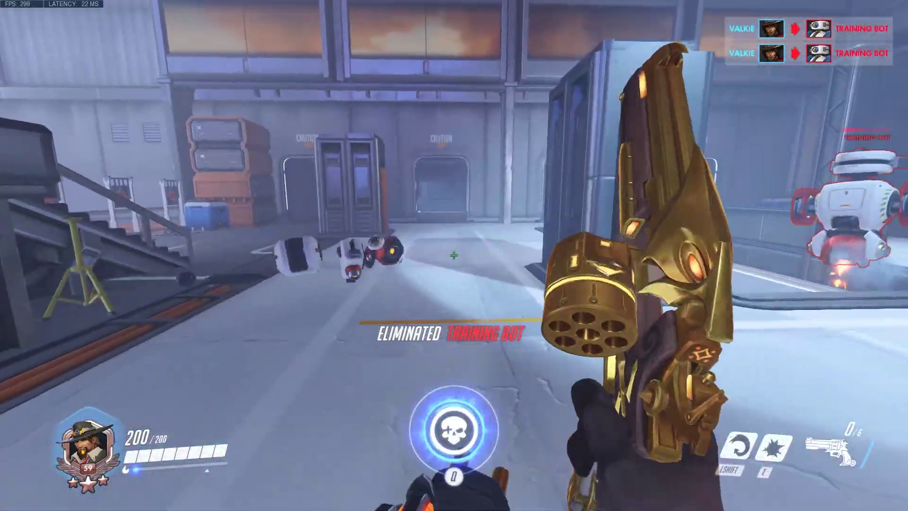
left_click(454, 255)
left_click(454, 256)
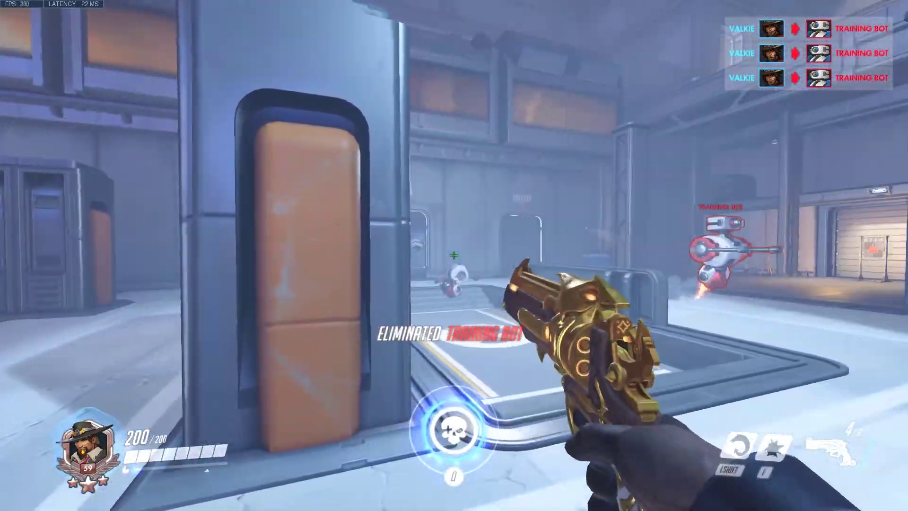
left_click(454, 255)
key("r")
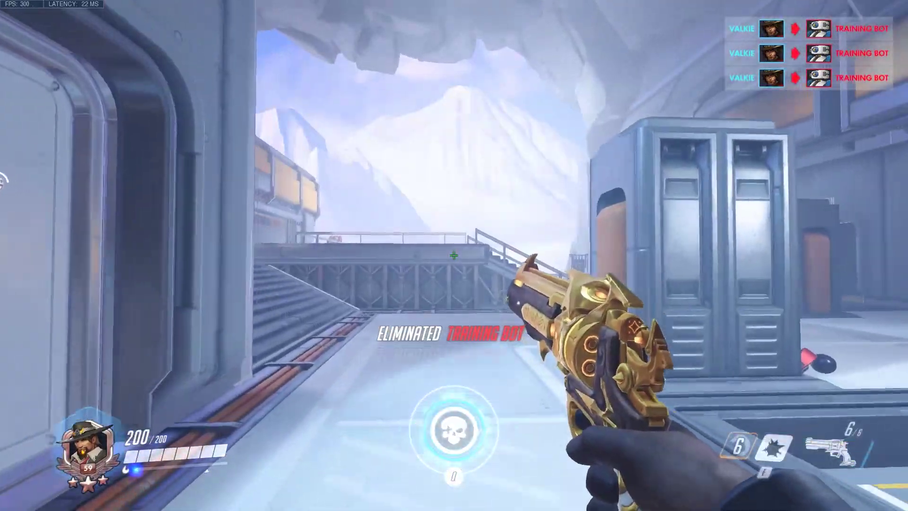
Gun down the next group of training bots and reload again
left_click(454, 255)
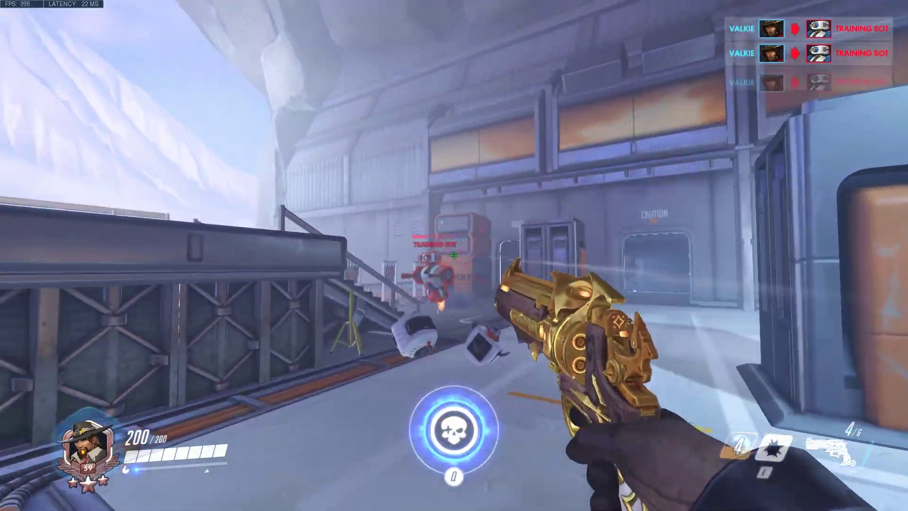
left_click(453, 255)
left_click(454, 255)
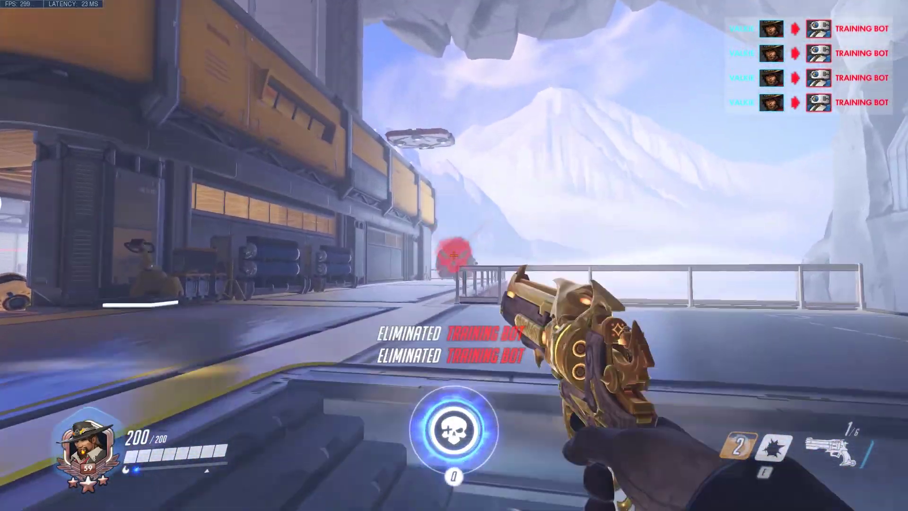
key("r")
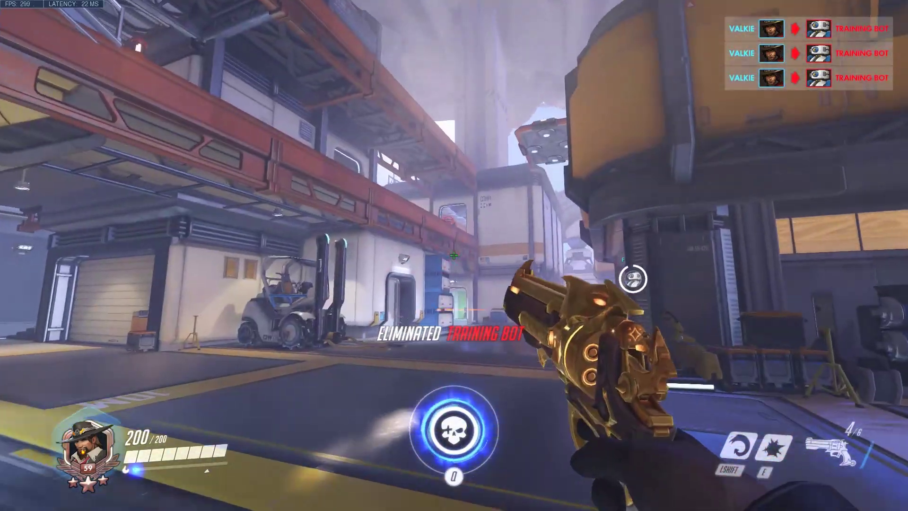
Roll toward the forklift-area bot, stun it with a flashbang and finish it off
left_click(454, 256)
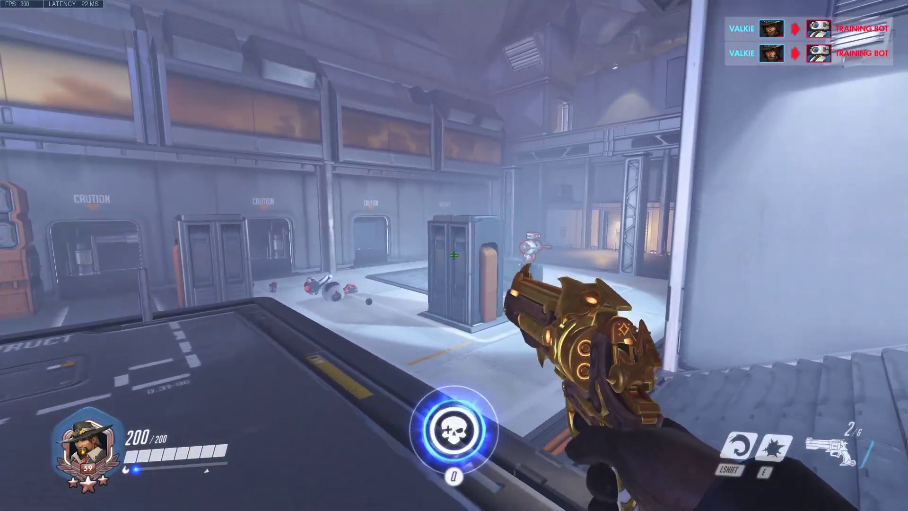
key("shift")
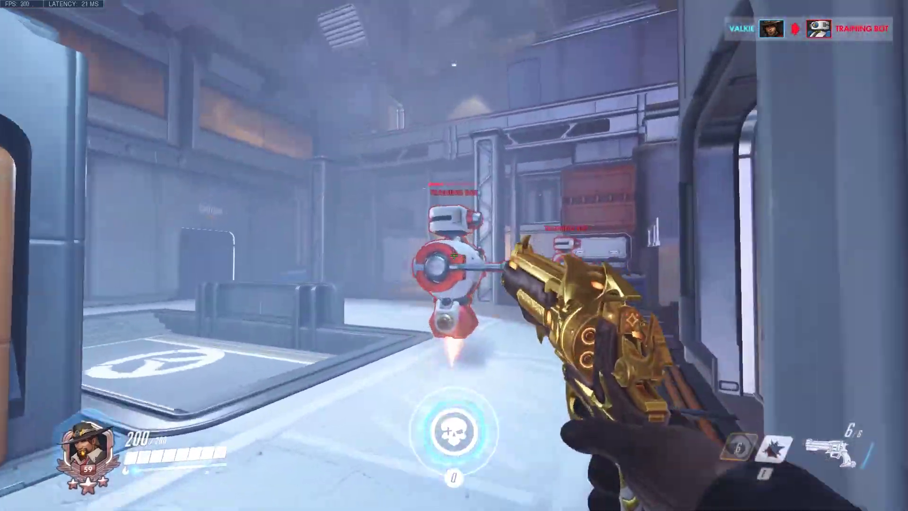
key("e")
left_click(454, 256)
left_click(453, 255)
left_click(454, 256)
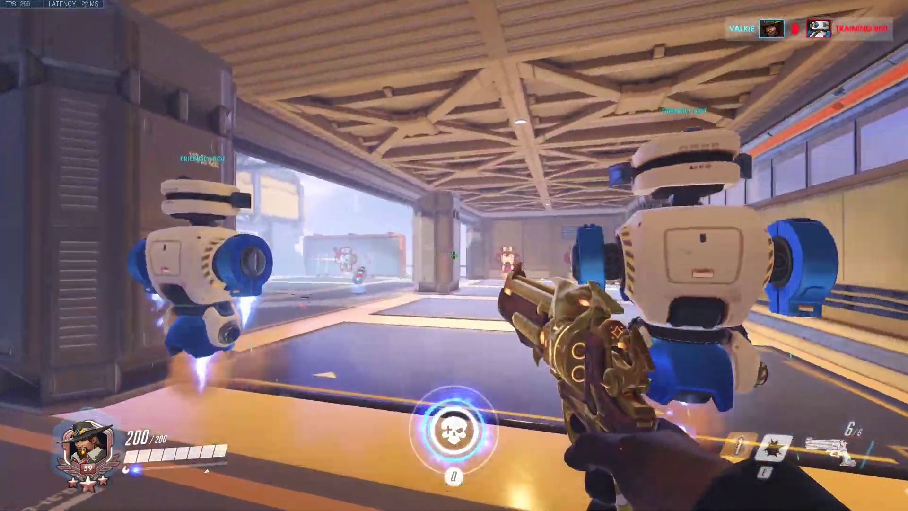
Take out the training bots past the friendly bots, rolling to hit left and right targets
left_click(454, 256)
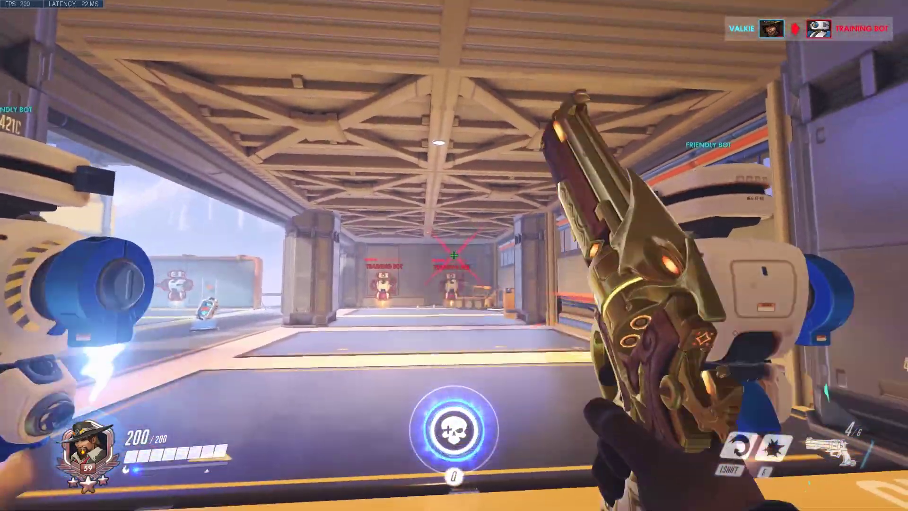
left_click(454, 255)
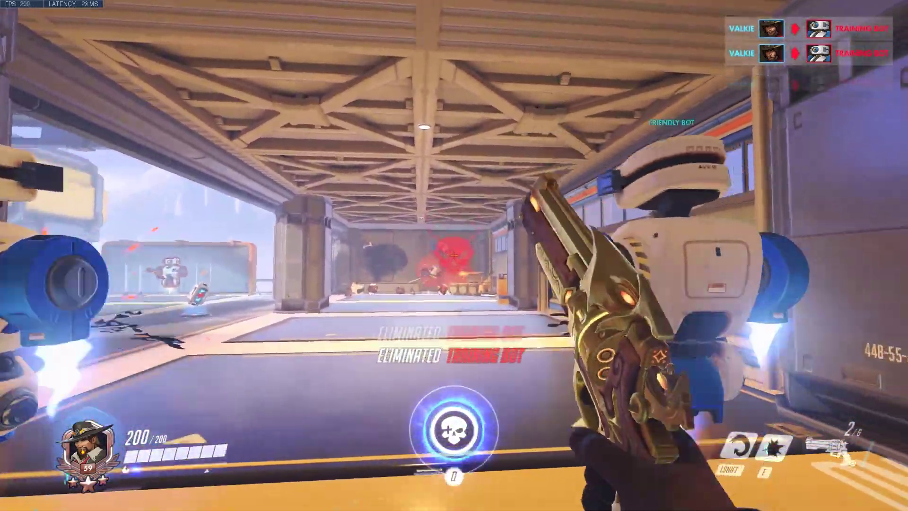
key("shift")
left_click(454, 255)
left_click(454, 256)
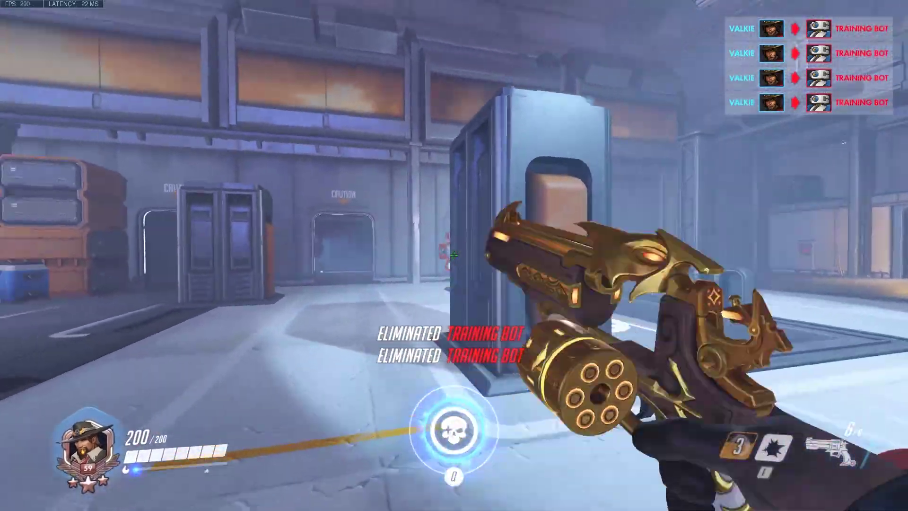
Destroy the remaining training bots on both sides, reloading midway
left_click(454, 256)
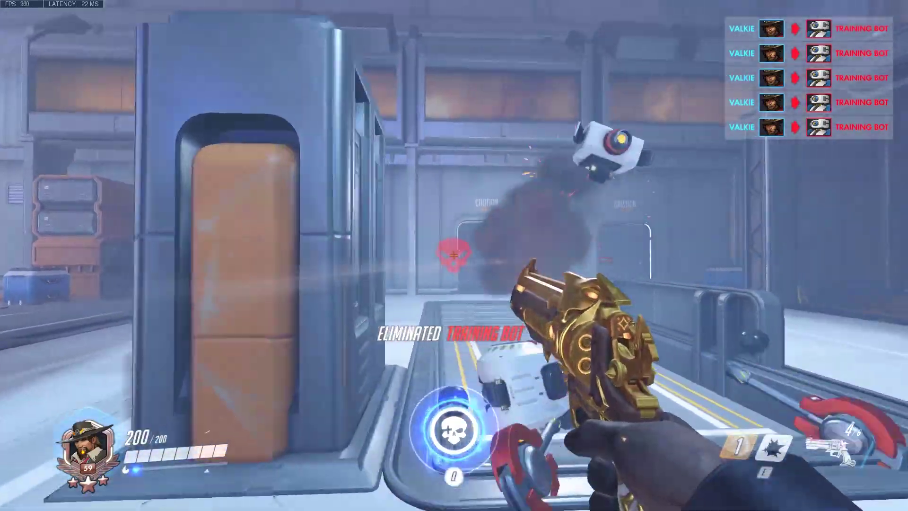
left_click(454, 255)
left_click(454, 255)
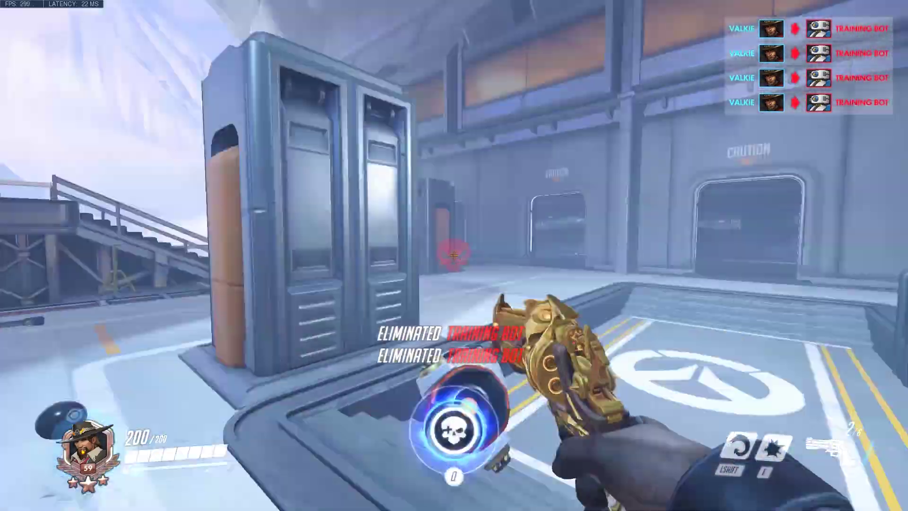
key("r")
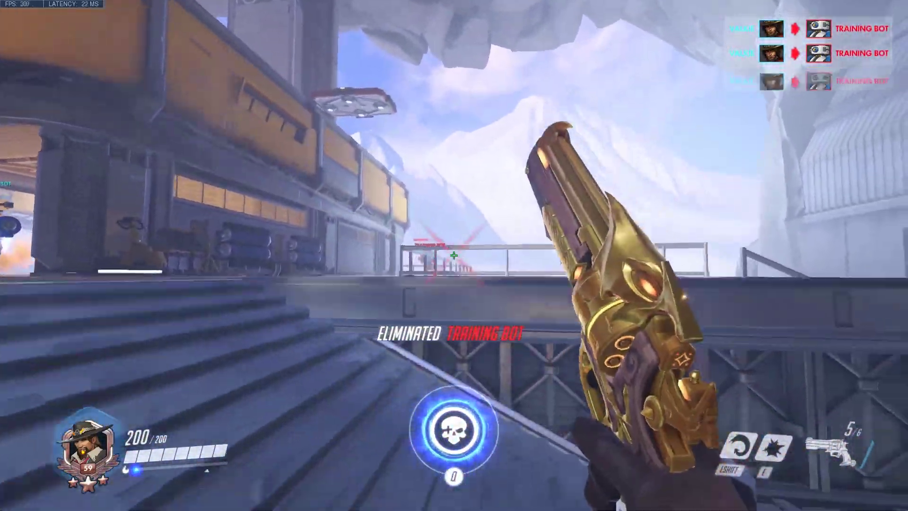
left_click(454, 256)
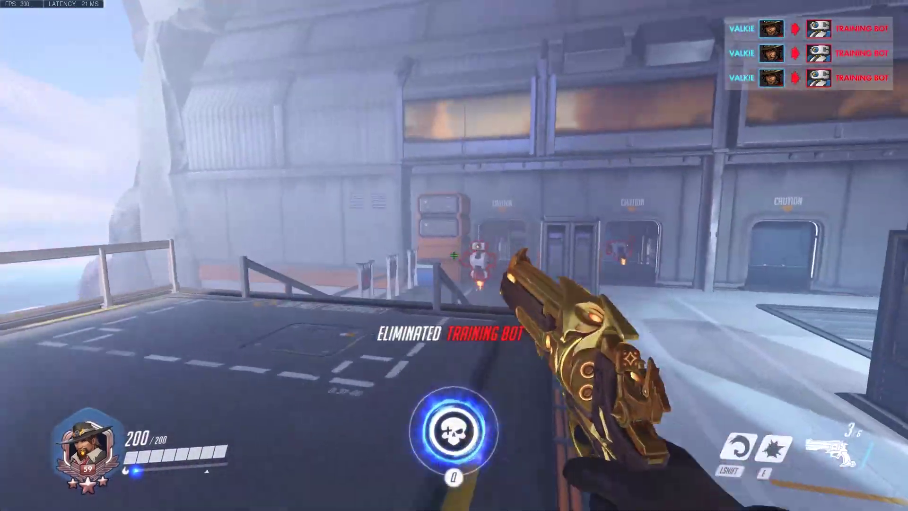
left_click(454, 255)
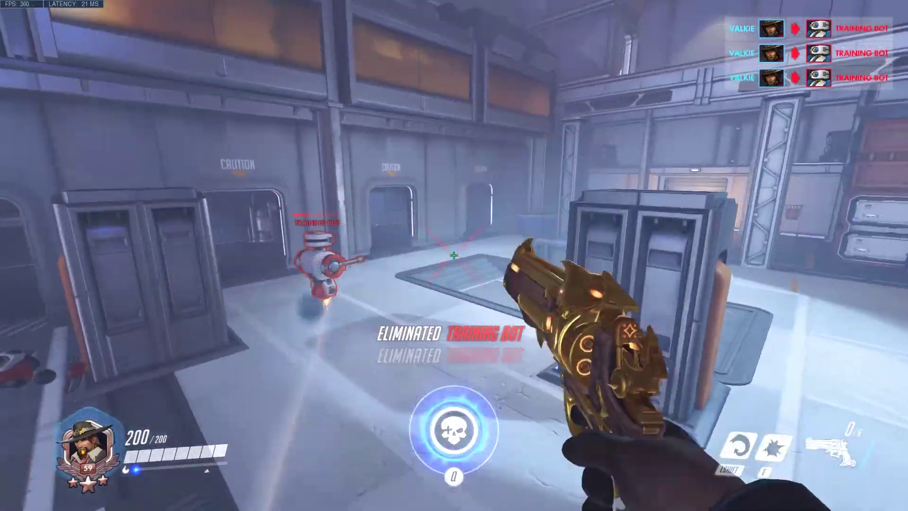